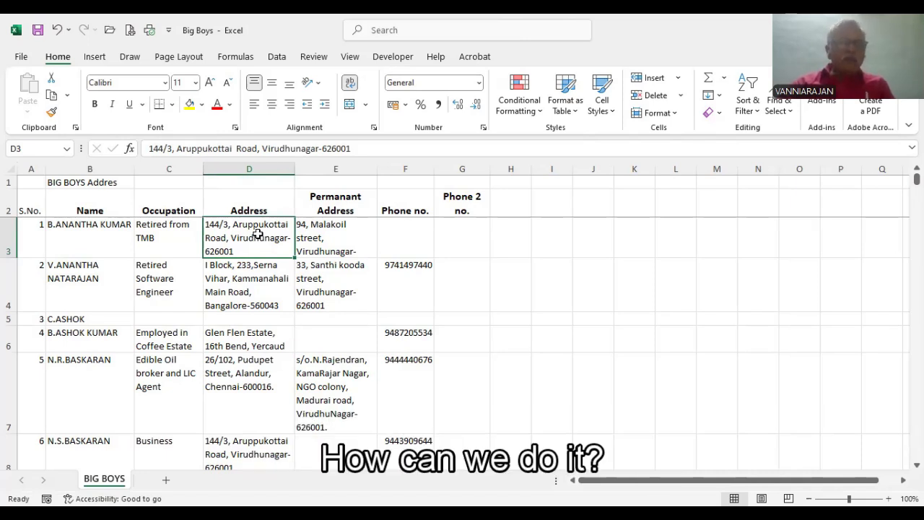
Step: Insert eight entire blank columns between the Address and Permanant Address columns
click(325, 239)
click(273, 239)
click(318, 239)
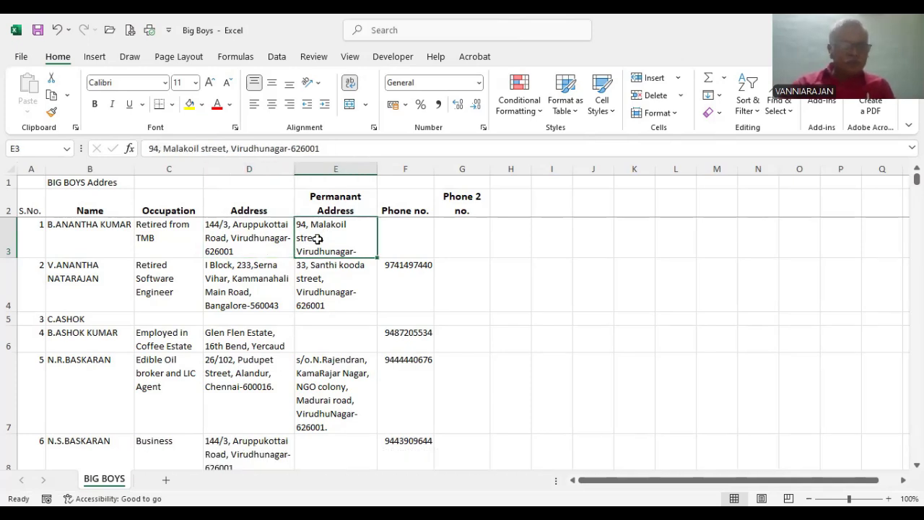
key(shift+Right)
key(shift+Right)
key(shift+Right)
key(shift+Right)
key(shift+Right)
key(shift+Right)
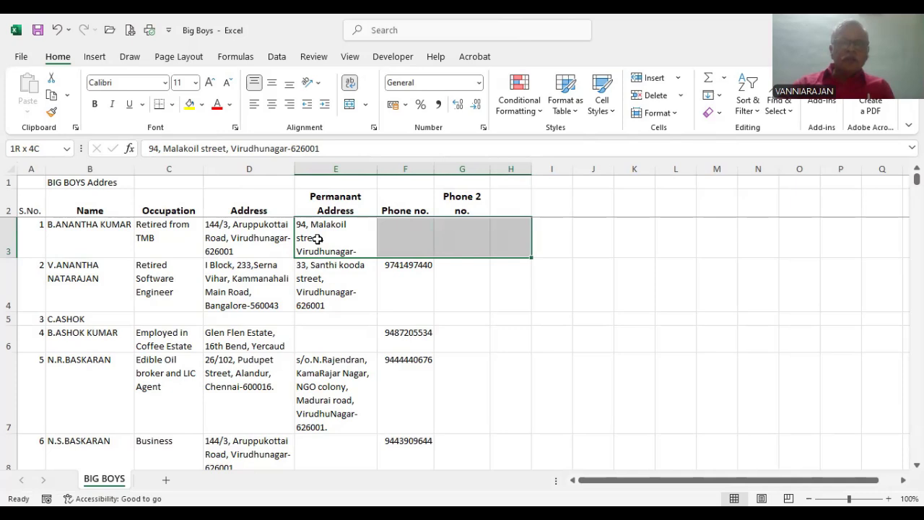
key(shift+Right)
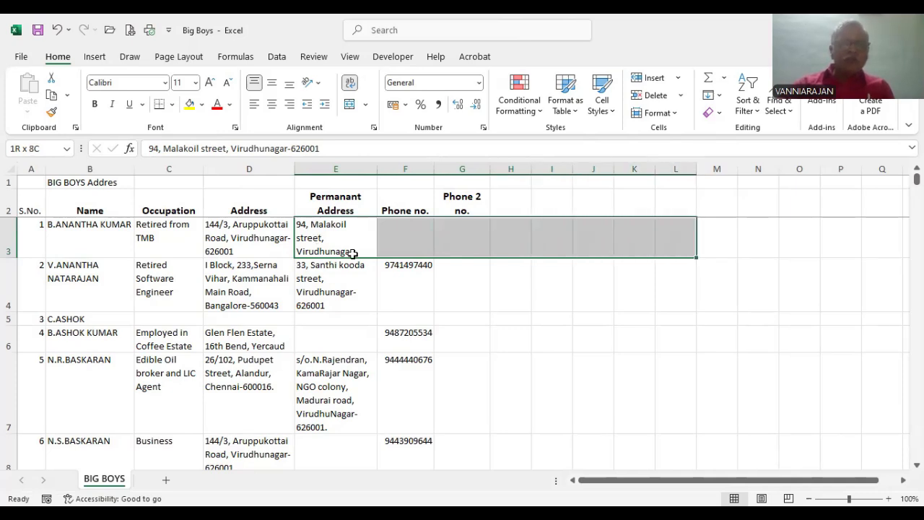
right_click(338, 236)
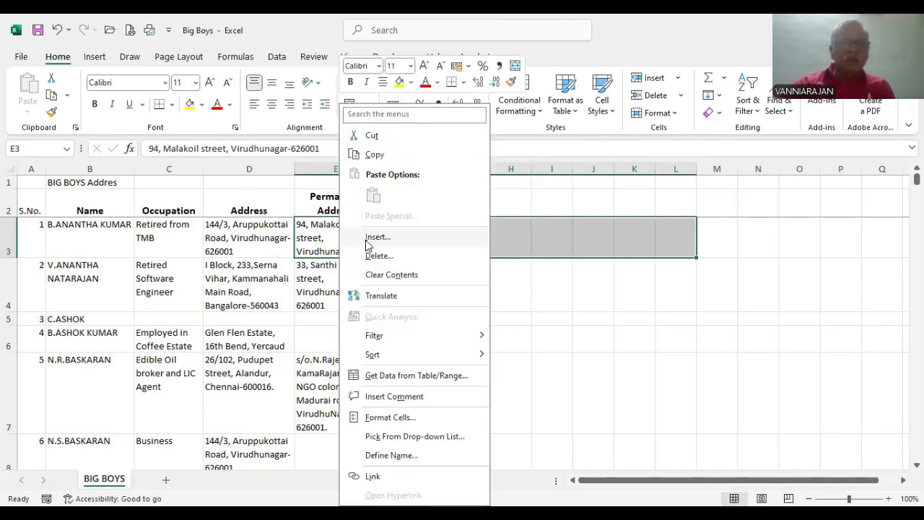
click(373, 237)
click(315, 280)
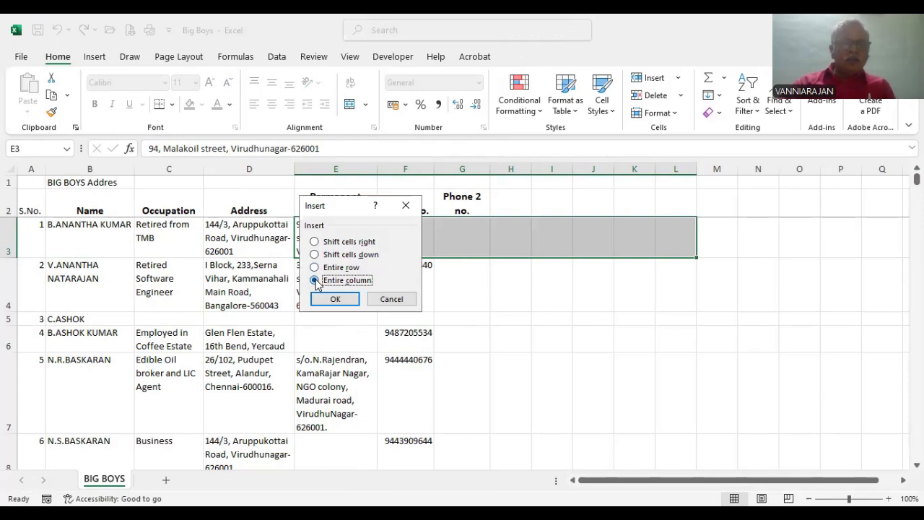
click(335, 299)
double_click(330, 295)
click(332, 229)
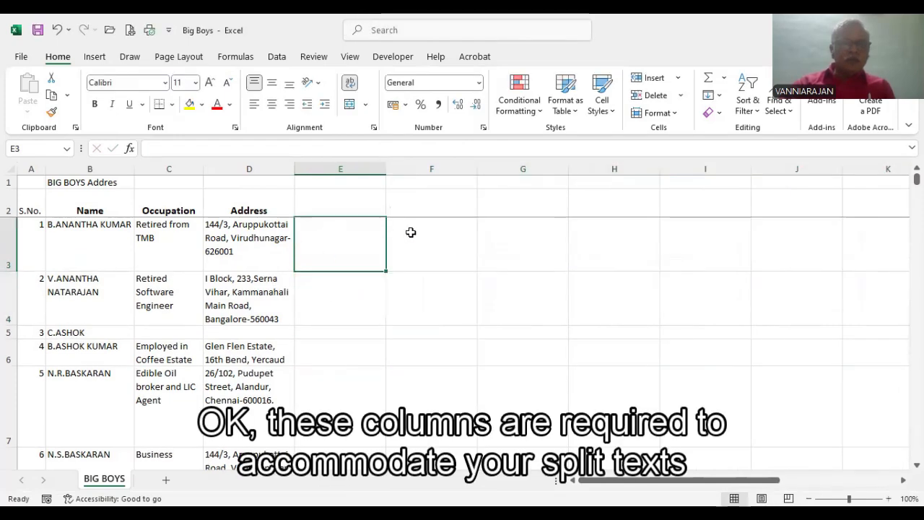
click(418, 239)
click(342, 248)
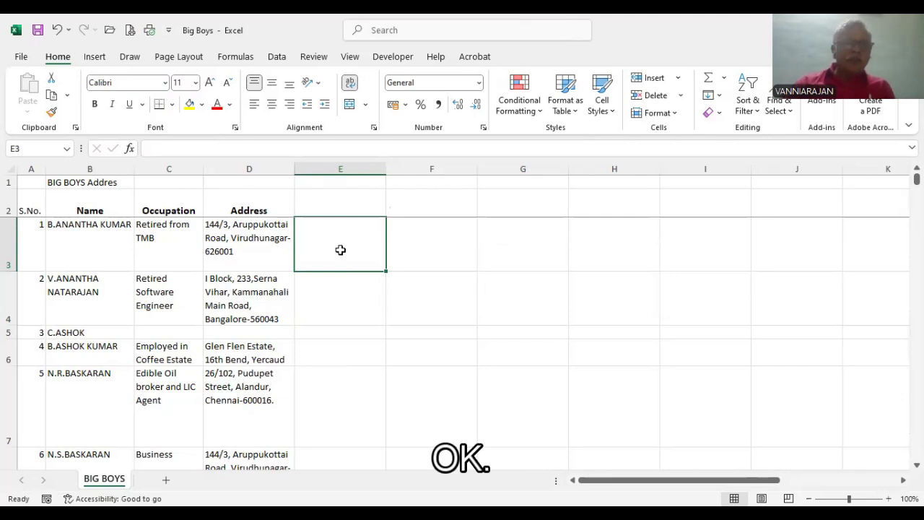
click(350, 293)
click(339, 241)
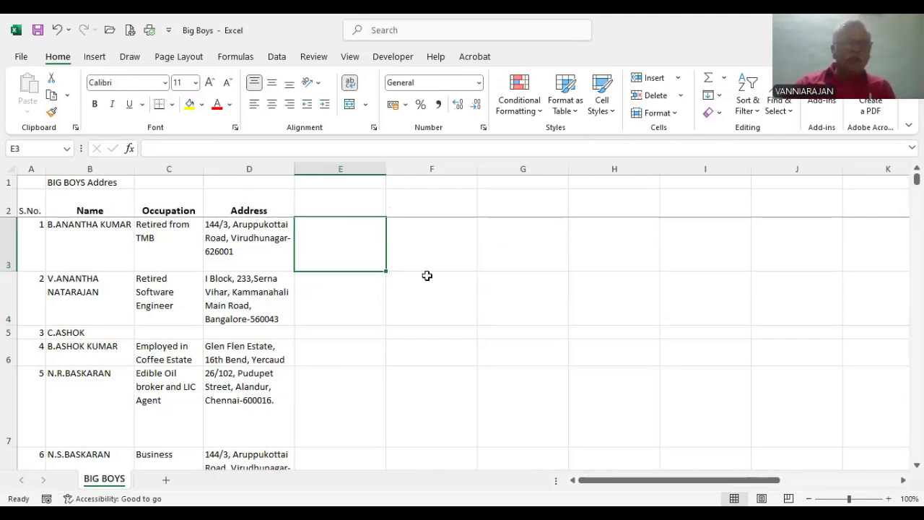
click(450, 248)
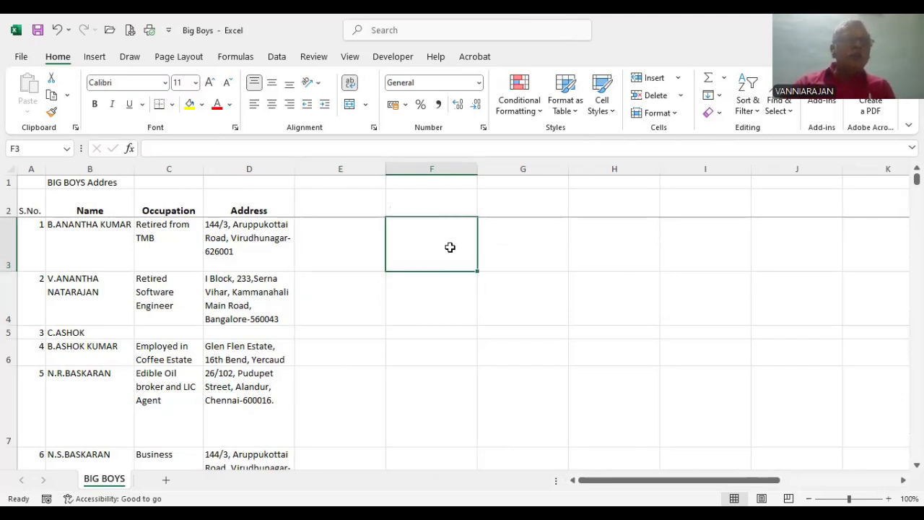
Step: Start Text to Columns on the Address cells D3:D62 and treat the data as Delimited
click(275, 58)
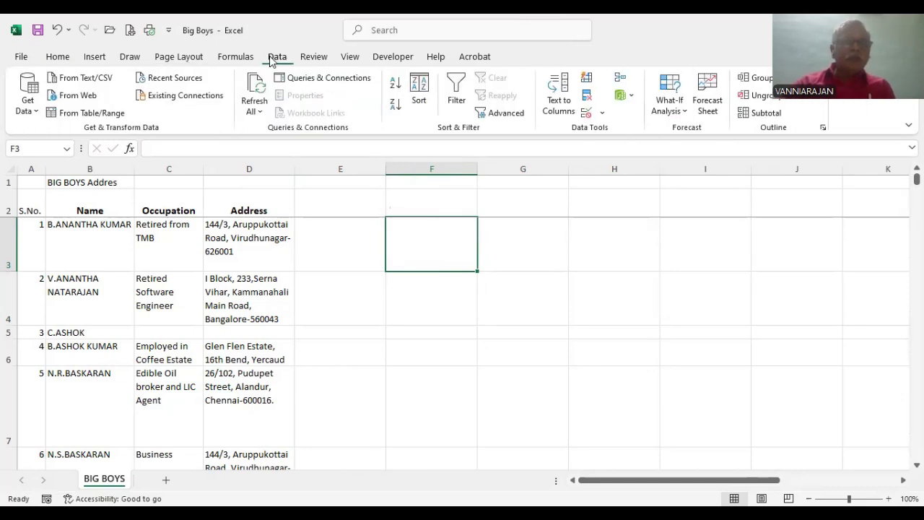
click(273, 231)
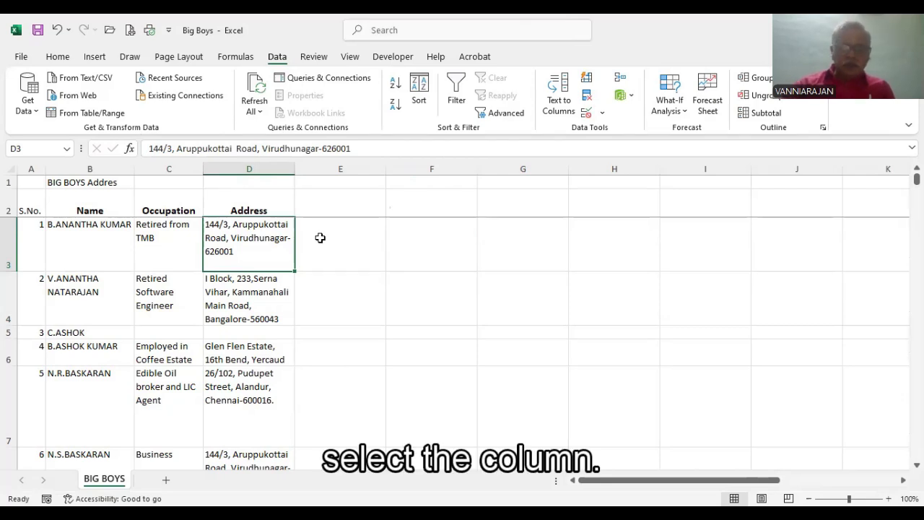
key(shift+Down)
key(shift+Down)
key(shift+Down)
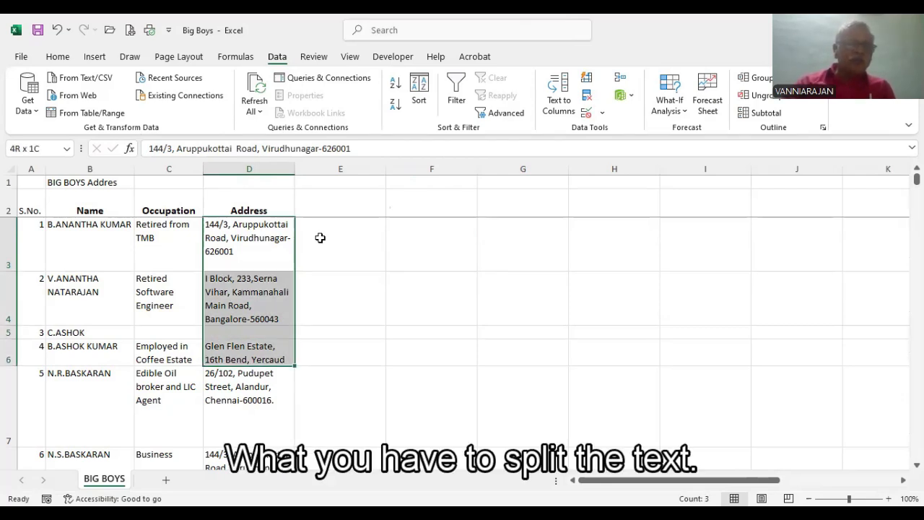
key(shift+Down)
key(shift+Down)
key(shift+Down)
key(shift+Down)
key(shift+Down)
key(shift+Down)
key(shift+Down)
key(shift+Down)
key(shift+Down)
key(shift+Down)
key(shift+Down)
key(shift+Down)
key(shift+Down)
key(shift+Down)
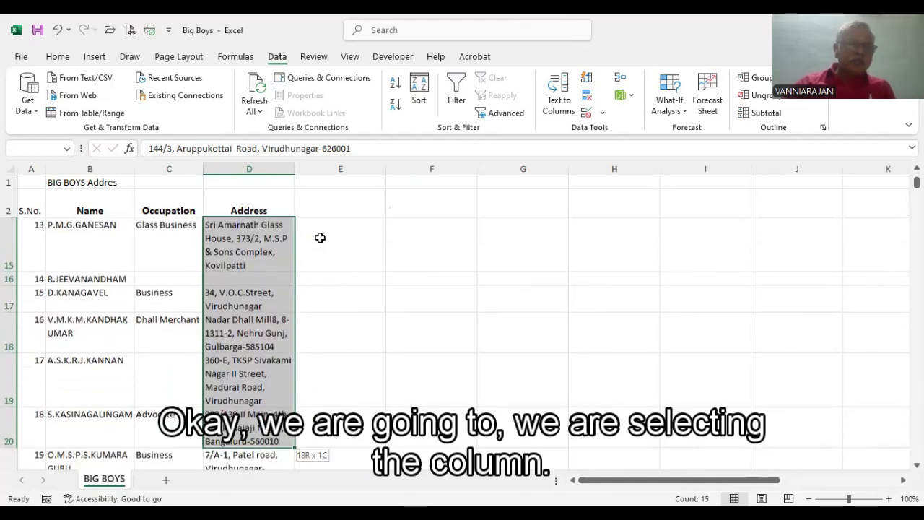
key(shift+Down)
key(shift+Down)
key(shift+Down)
key(shift+Down)
key(shift+Down)
key(shift+Down)
key(shift+Down)
key(shift+Down)
key(shift+Down)
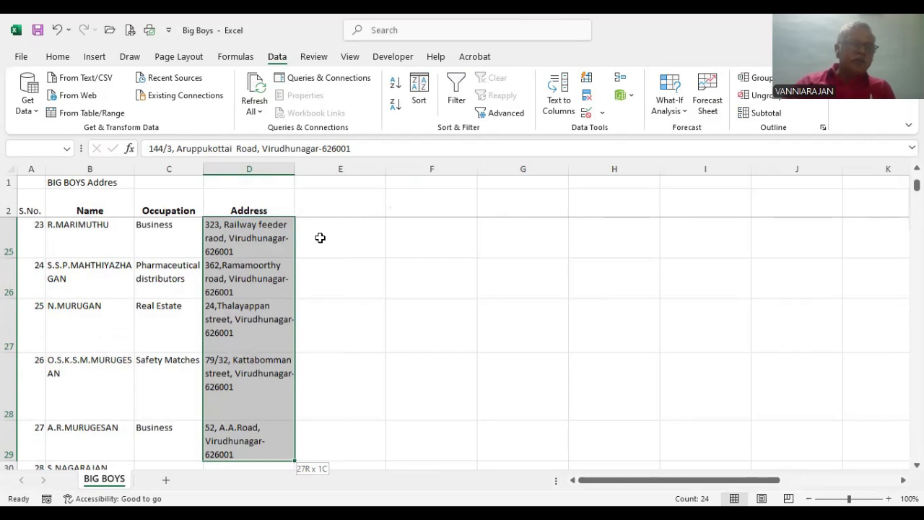
key(shift+Down)
key(shift+Down)
key(shift+Down)
key(shift+Down)
key(shift+Down)
key(shift+Down)
key(shift+Down)
key(shift+Down)
key(shift+Down)
key(shift+Down)
key(shift+Down)
key(shift+Down)
key(shift+Down)
key(shift+Down)
key(shift+Down)
key(shift+Down)
key(shift+Down)
key(shift+Down)
key(shift+Down)
key(shift+Down)
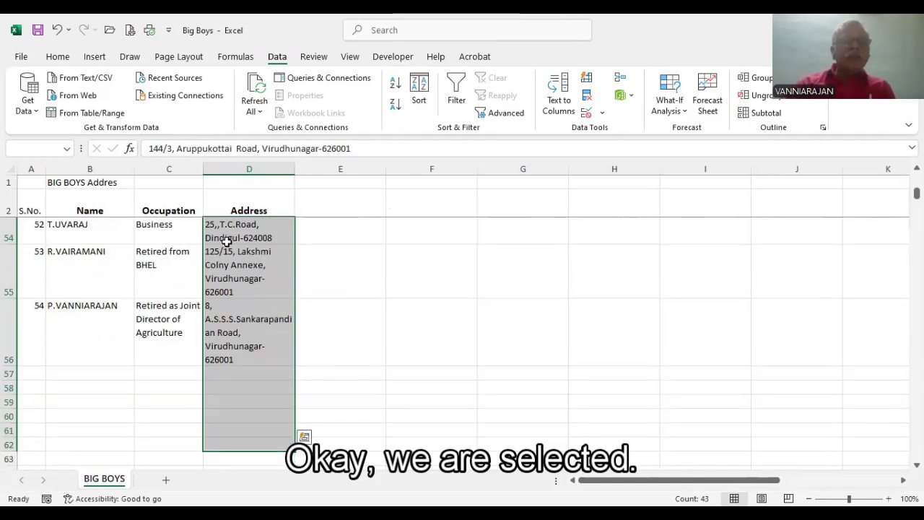
click(559, 93)
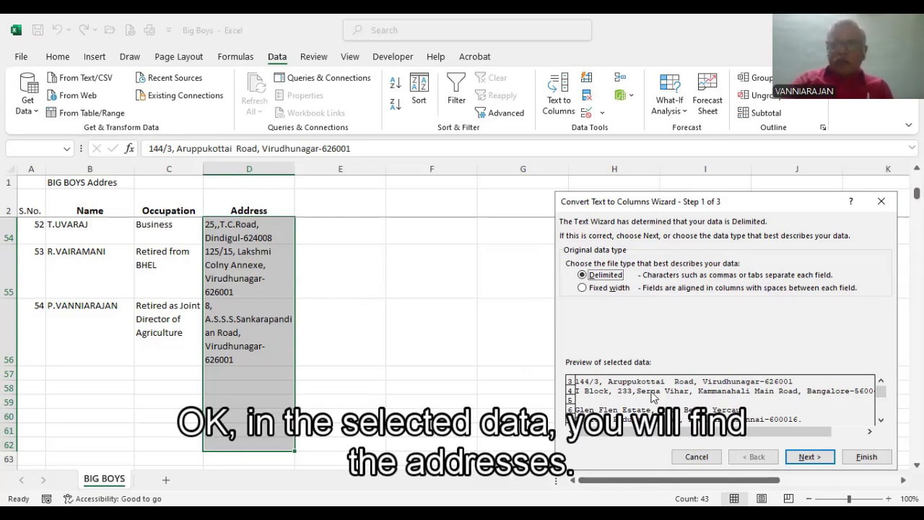
click(805, 457)
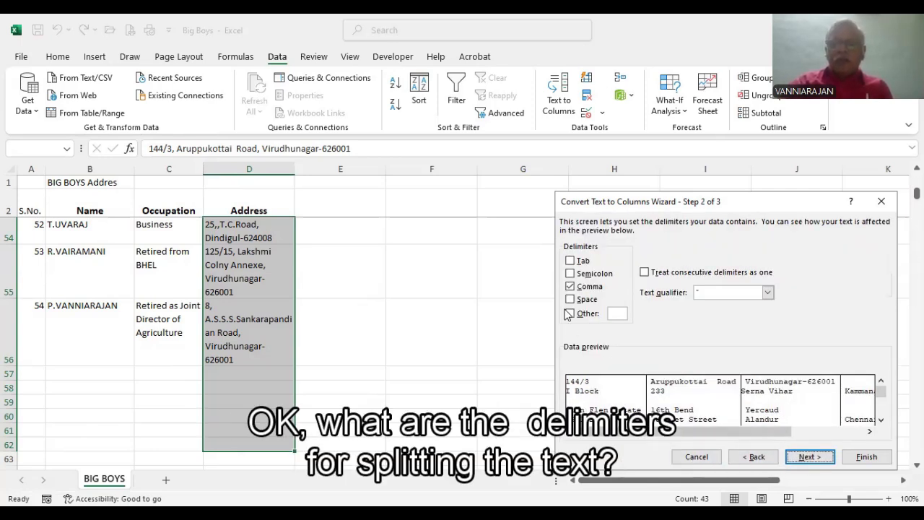
Step: Try space and a full stop as additional delimiters alongside the comma
click(571, 286)
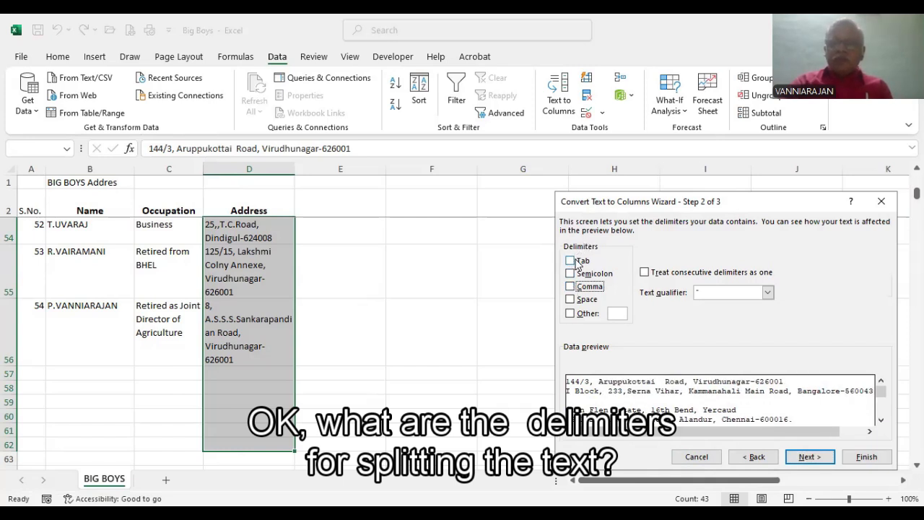
click(571, 287)
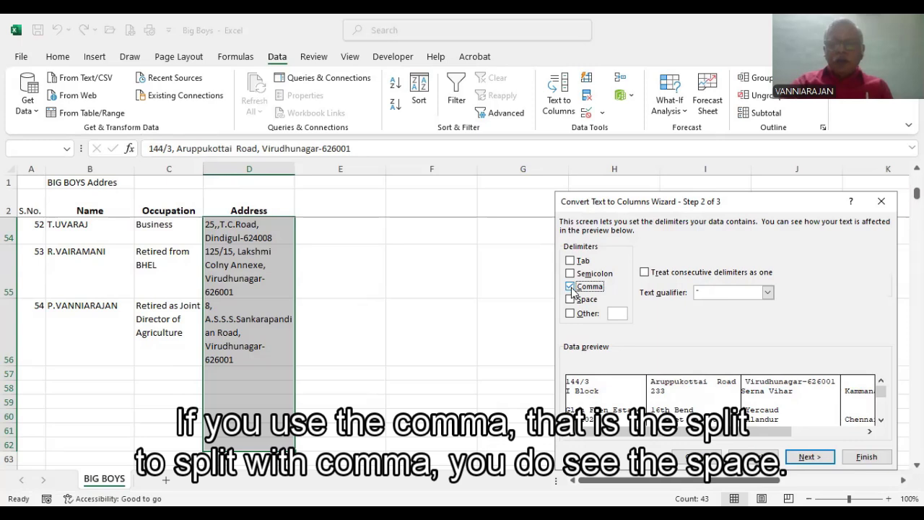
click(570, 300)
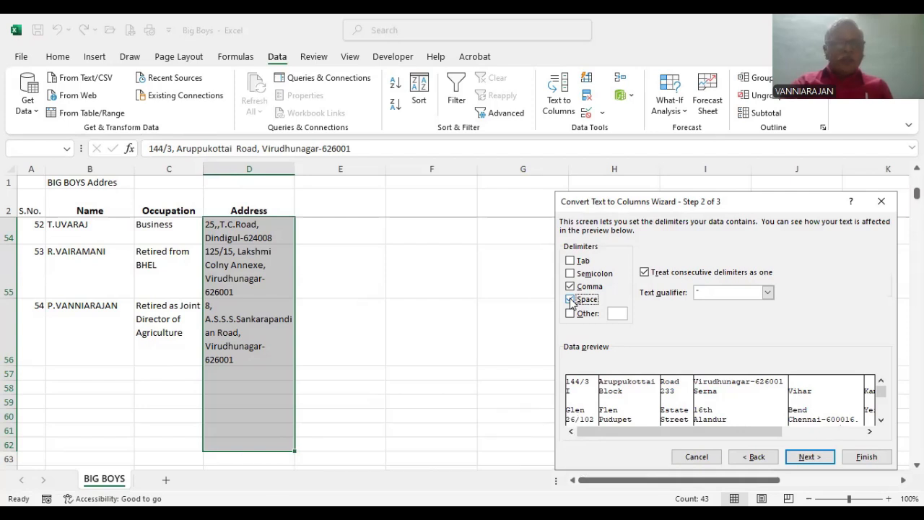
click(570, 313)
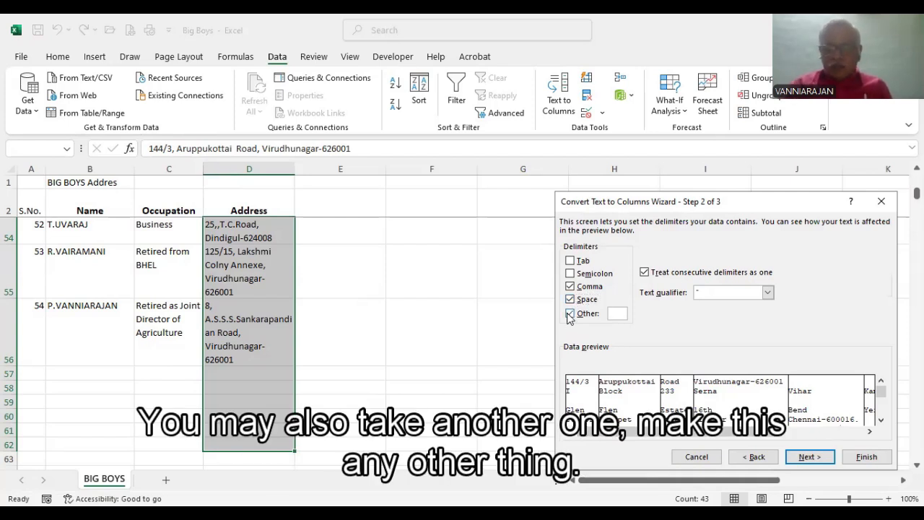
text(.)
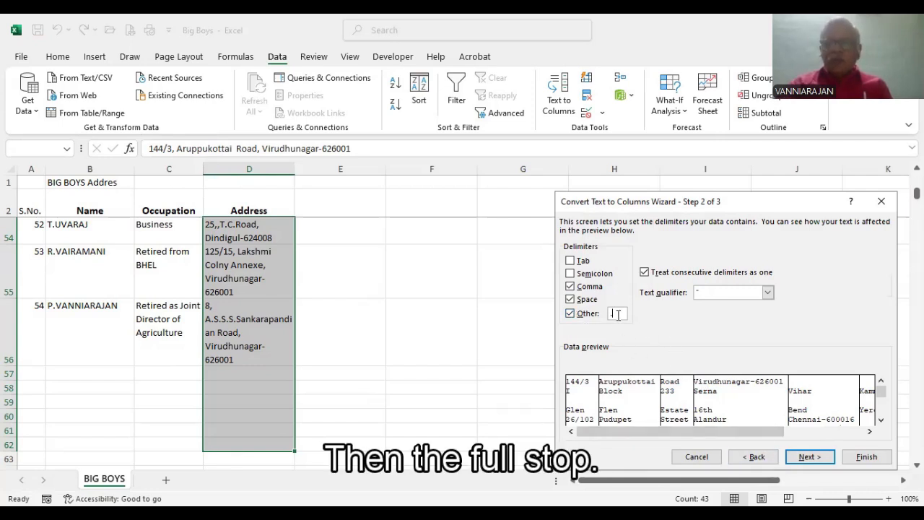
key(BackSpace)
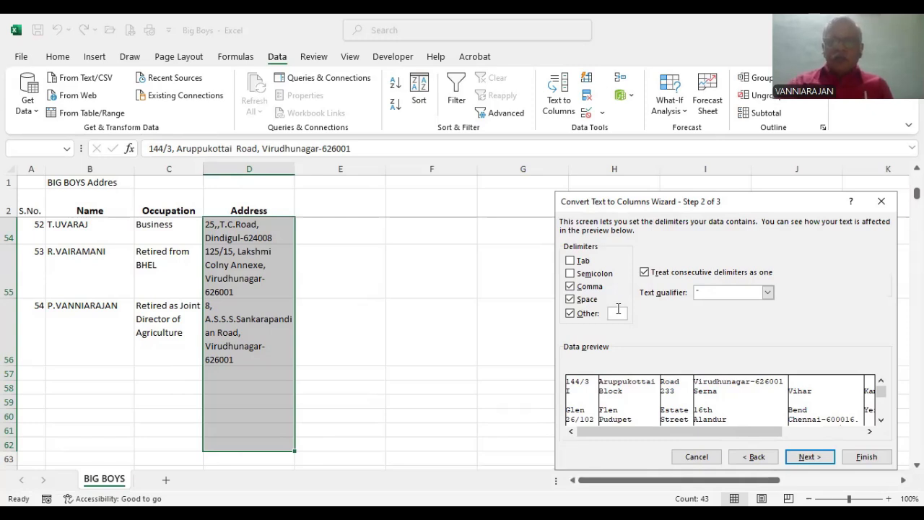
Step: Keep comma as the only delimiter and complete the address split with General format at destination $D$3
click(570, 299)
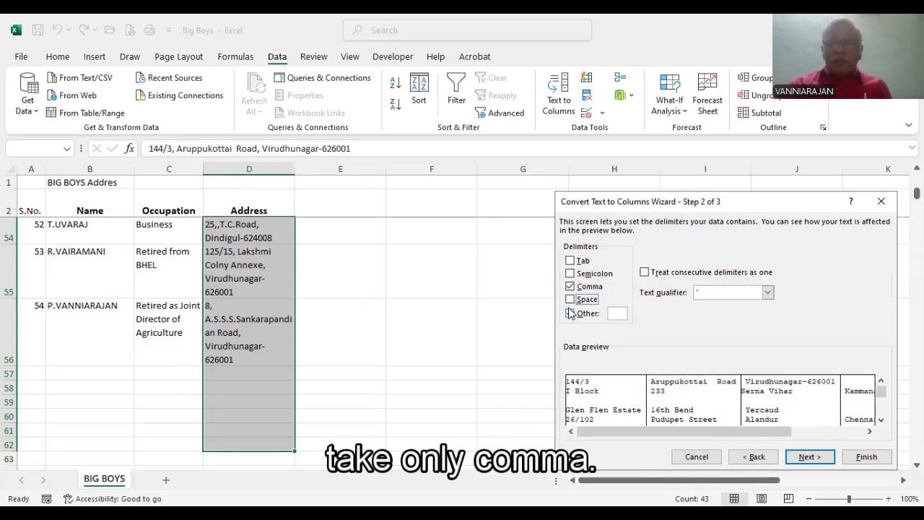
click(571, 314)
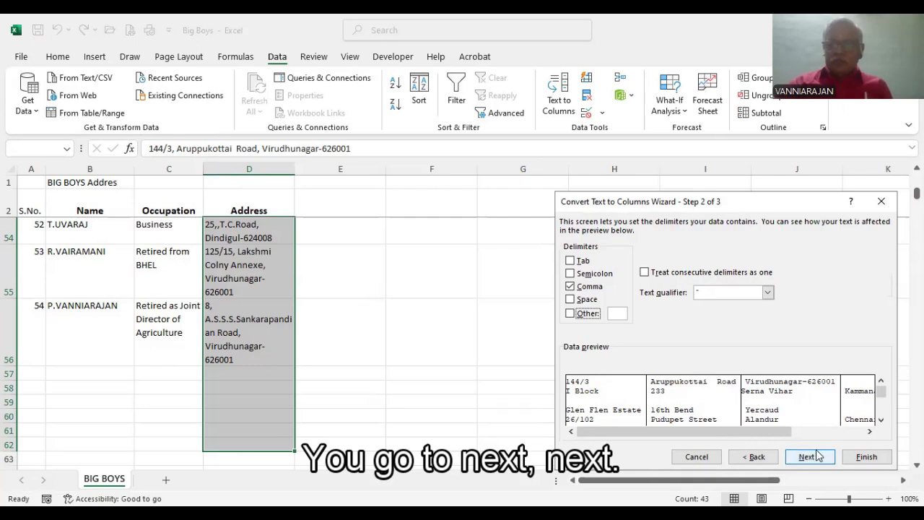
click(796, 459)
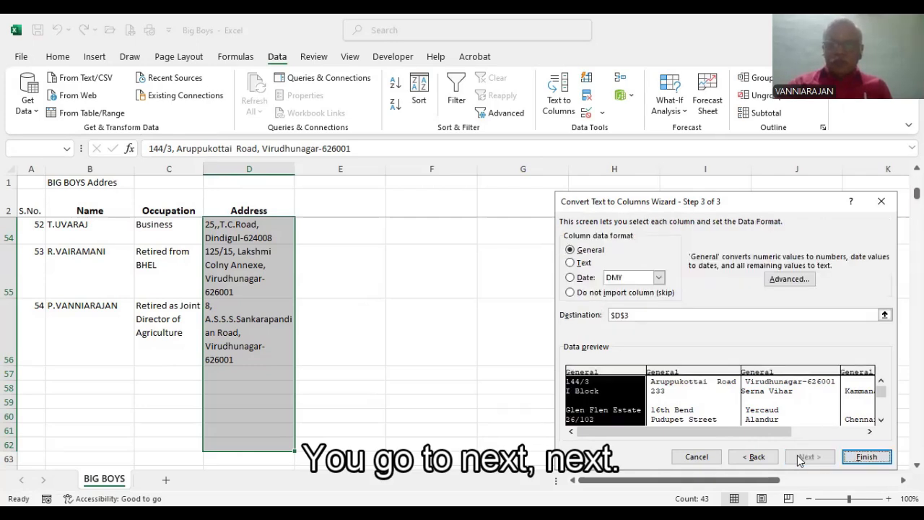
click(862, 457)
Step: Examine how the address parts are distributed across the Address column and the new columns beside it
scroll(401, 350, up, 15)
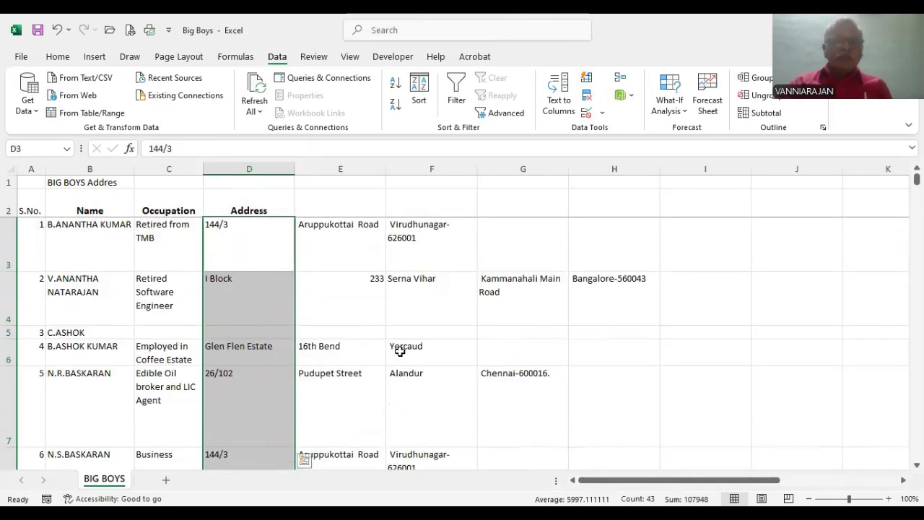
click(305, 243)
click(224, 242)
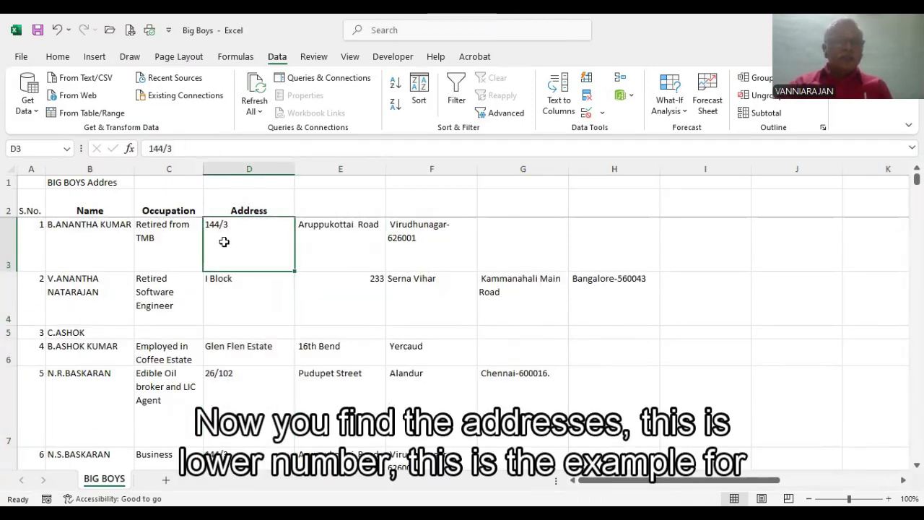
click(318, 242)
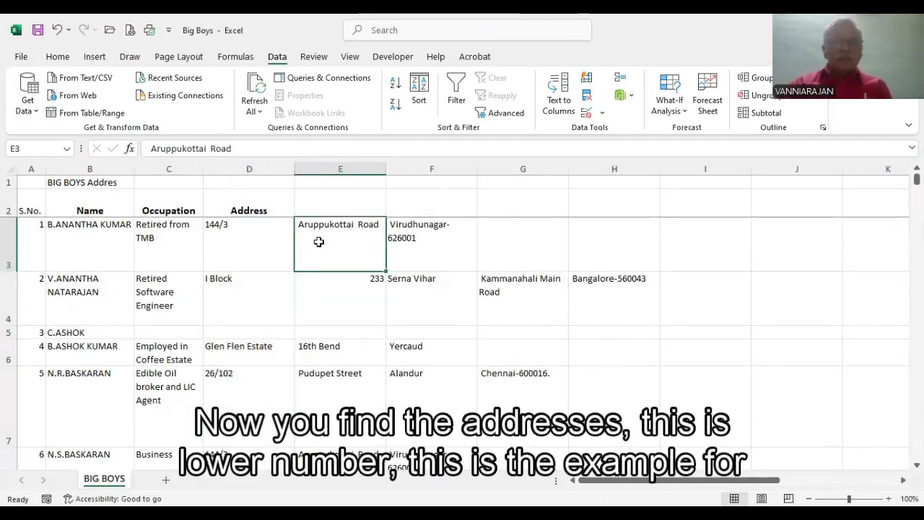
click(411, 242)
scroll(512, 274, down, 1)
scroll(512, 275, down, 10)
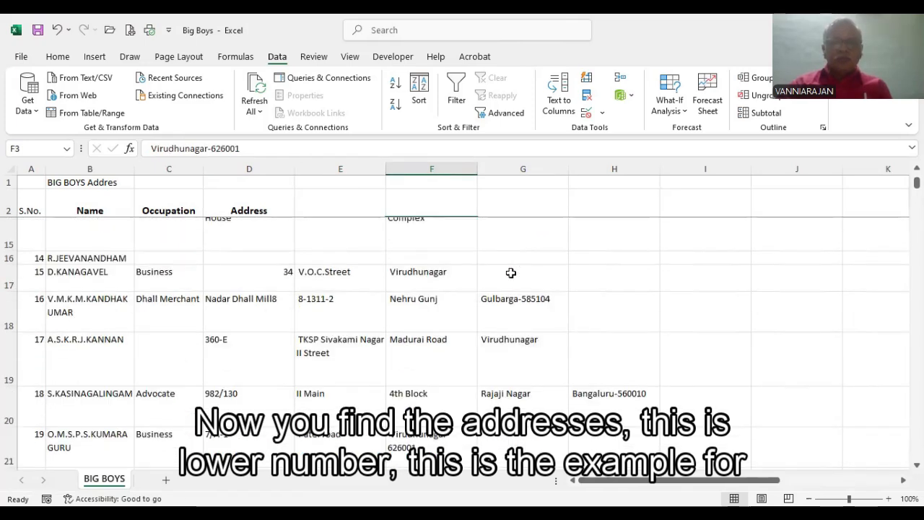
scroll(504, 278, up, 10)
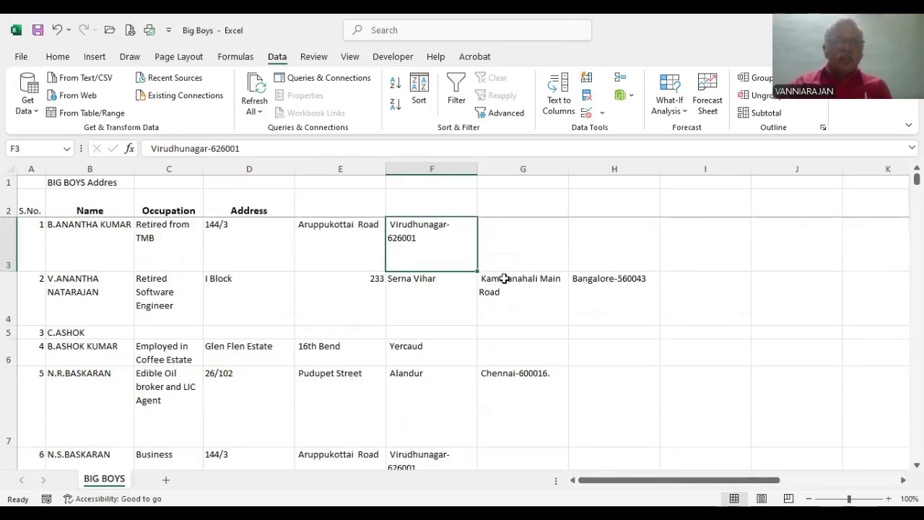
Step: Undo the Text to Columns split of the addresses
key(ctrl+z)
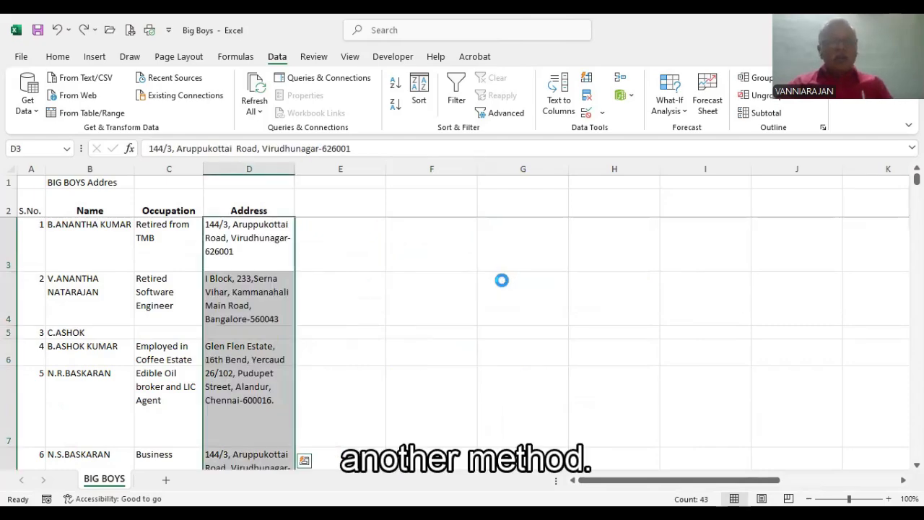
click(346, 240)
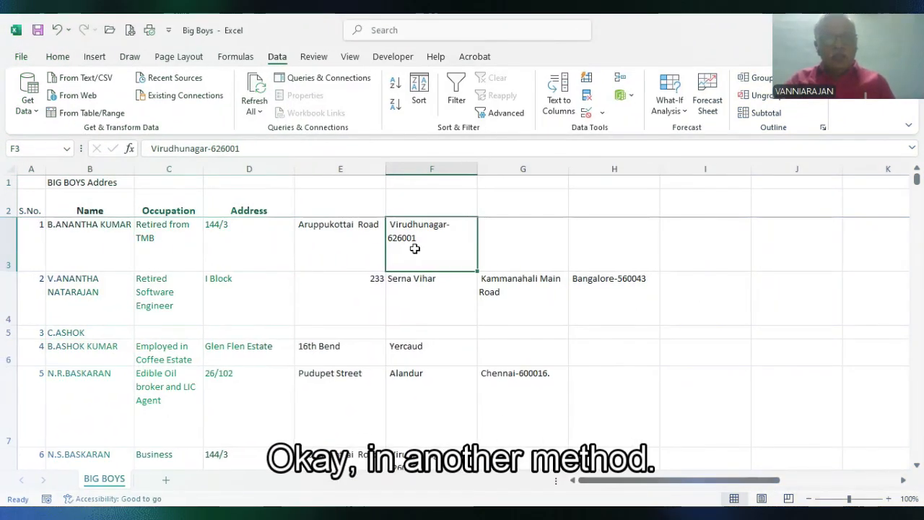
key(ctrl+z)
Step: Split the address in D3 with fixed-width Text to Columns, removing the break line inside the road name
click(335, 245)
click(253, 252)
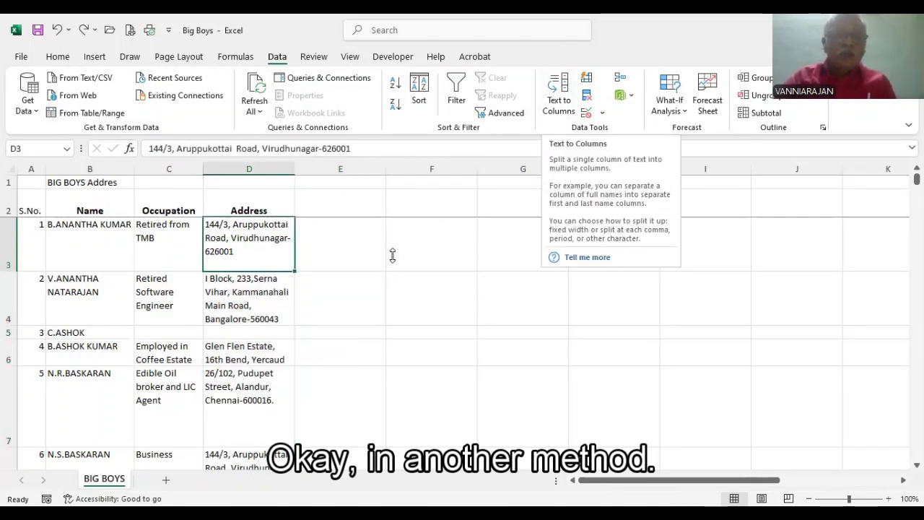
click(303, 240)
click(244, 246)
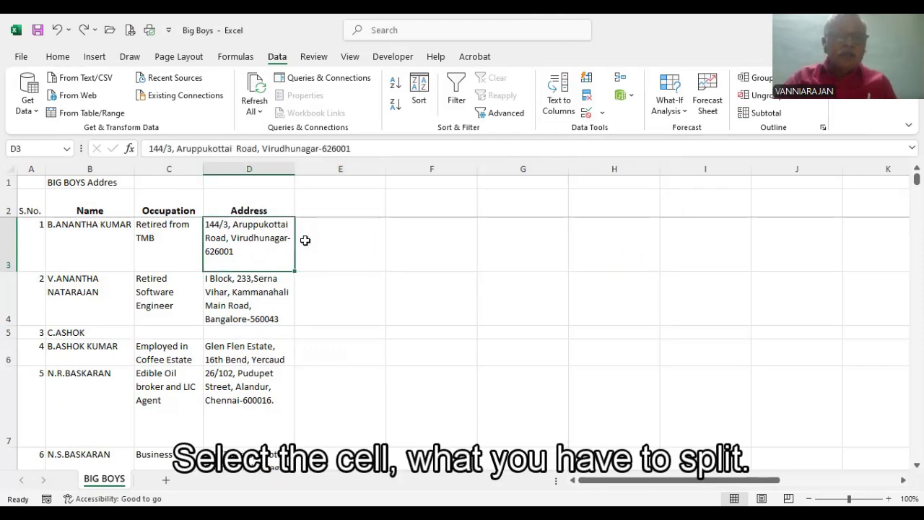
click(306, 238)
click(256, 239)
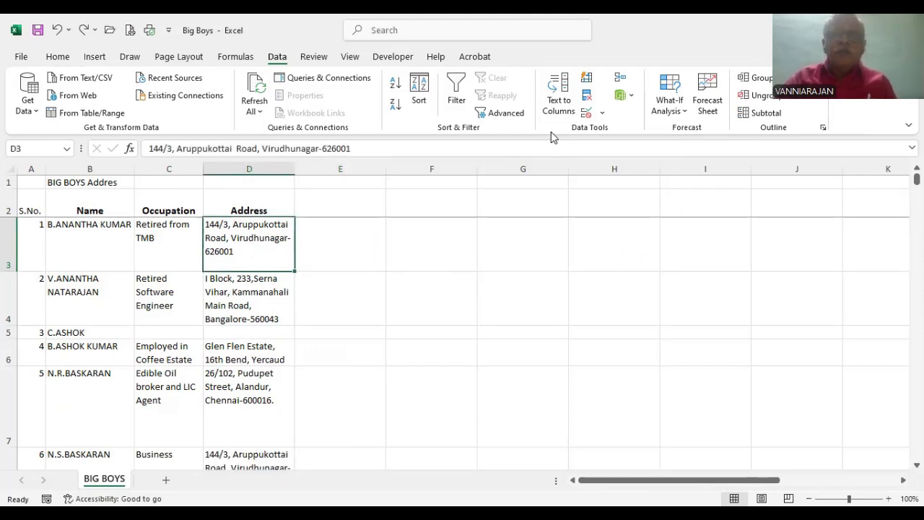
click(559, 89)
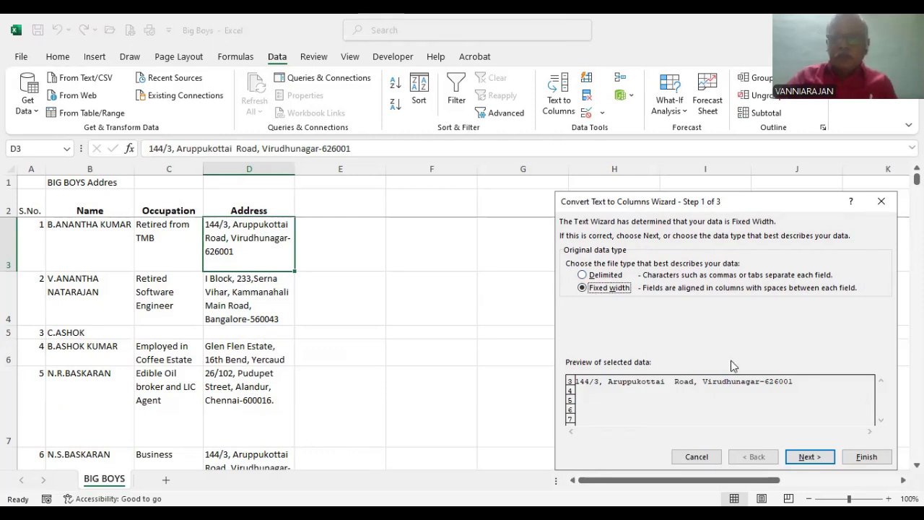
click(808, 457)
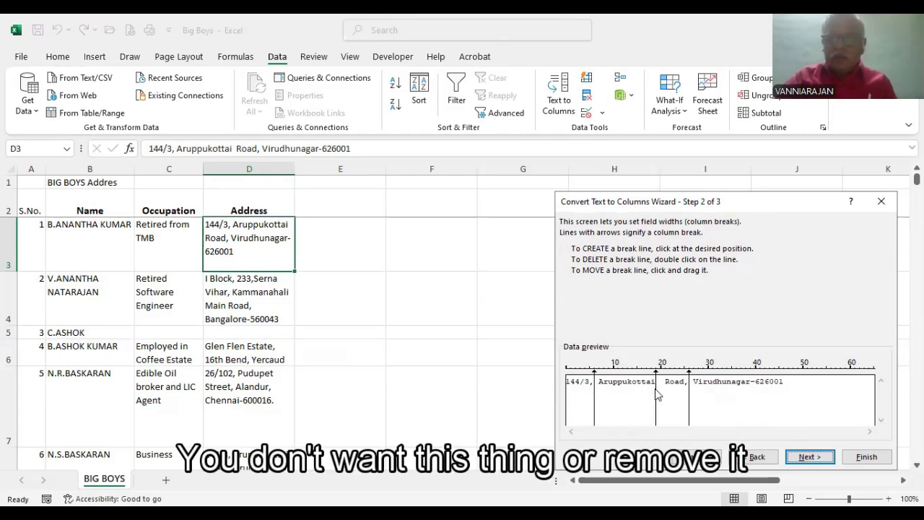
double_click(656, 408)
click(816, 458)
click(863, 456)
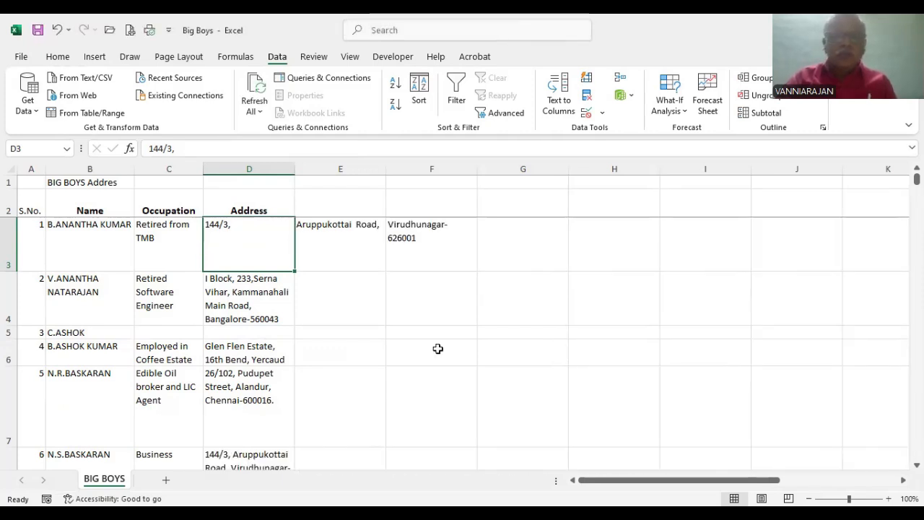
Step: Split the address in D4 with fixed-width Text to Columns, removing the breaks inside the locality and road names, with General format at destination $D$4
click(235, 290)
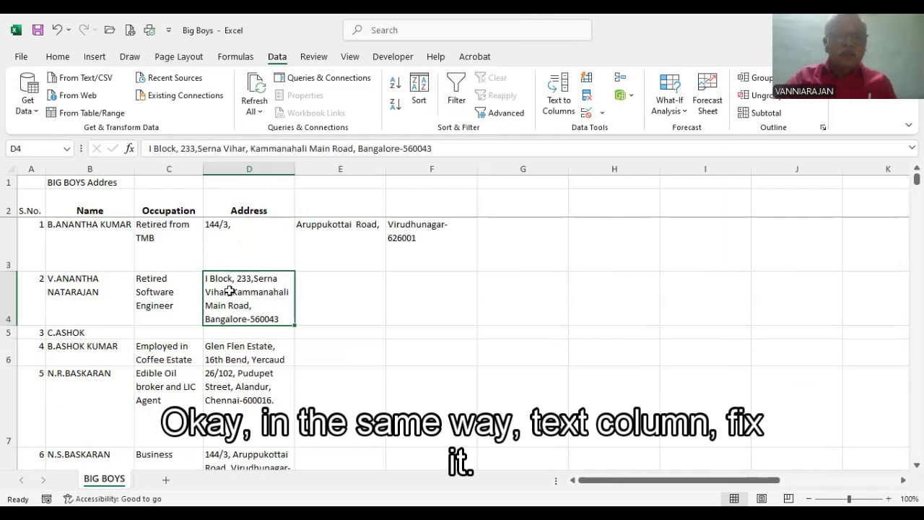
click(559, 98)
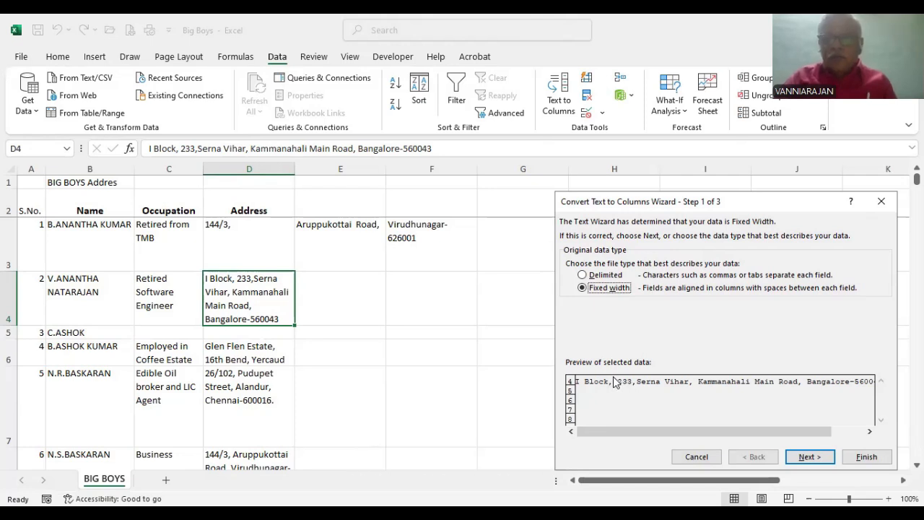
click(808, 457)
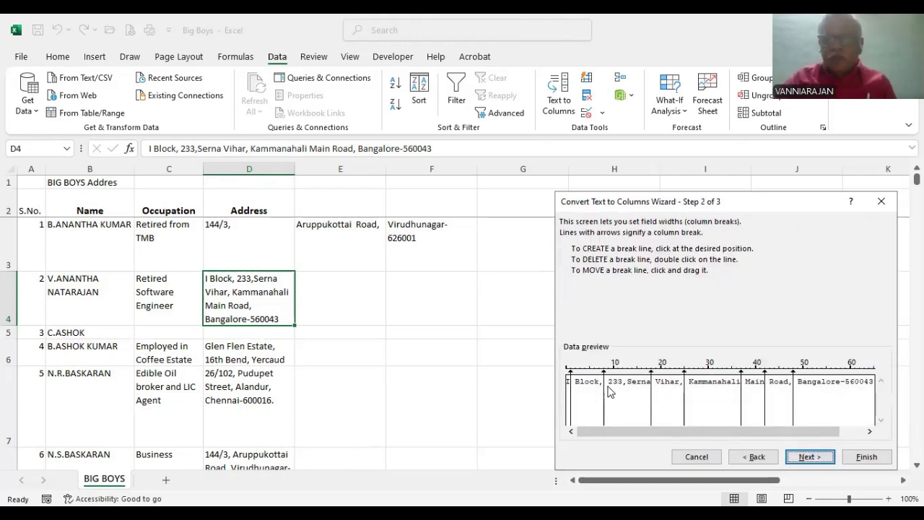
double_click(651, 405)
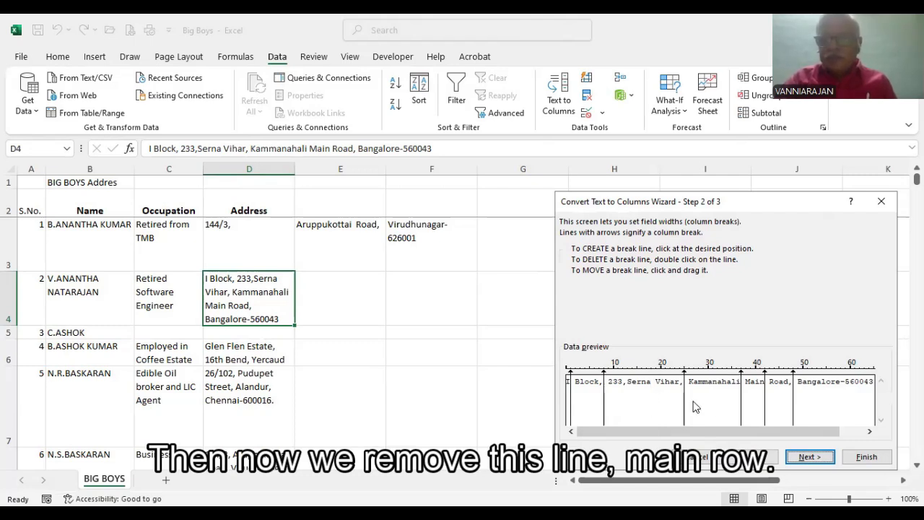
double_click(742, 410)
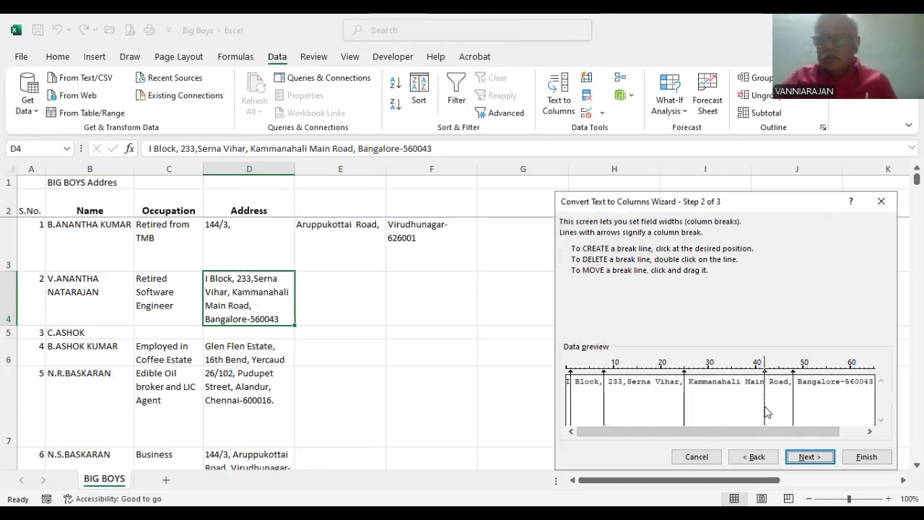
double_click(765, 410)
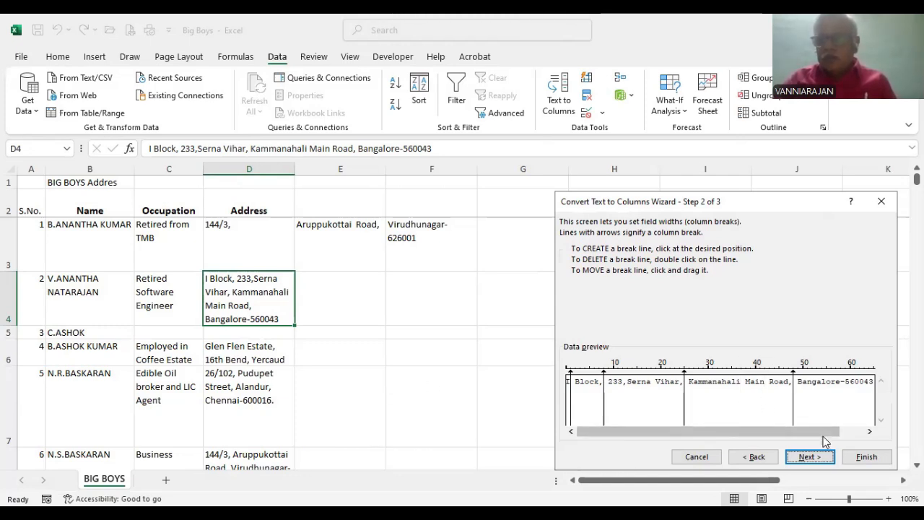
click(813, 458)
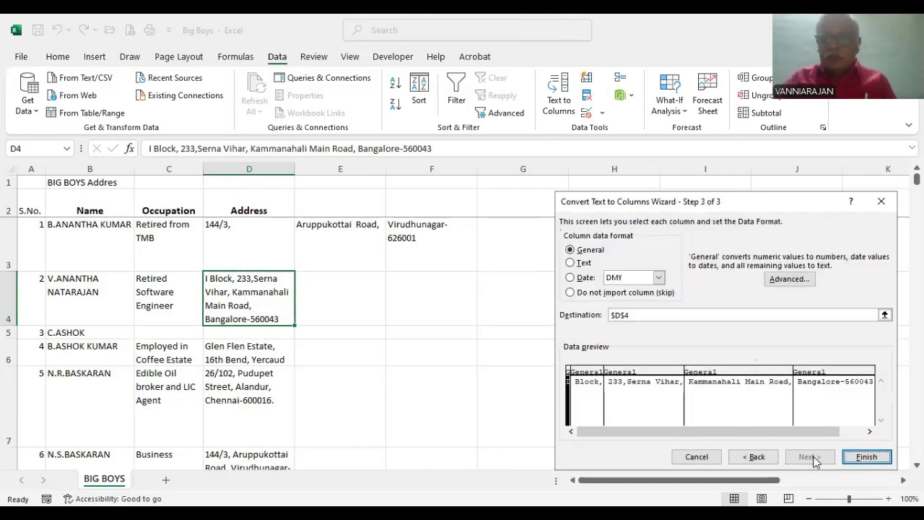
click(865, 457)
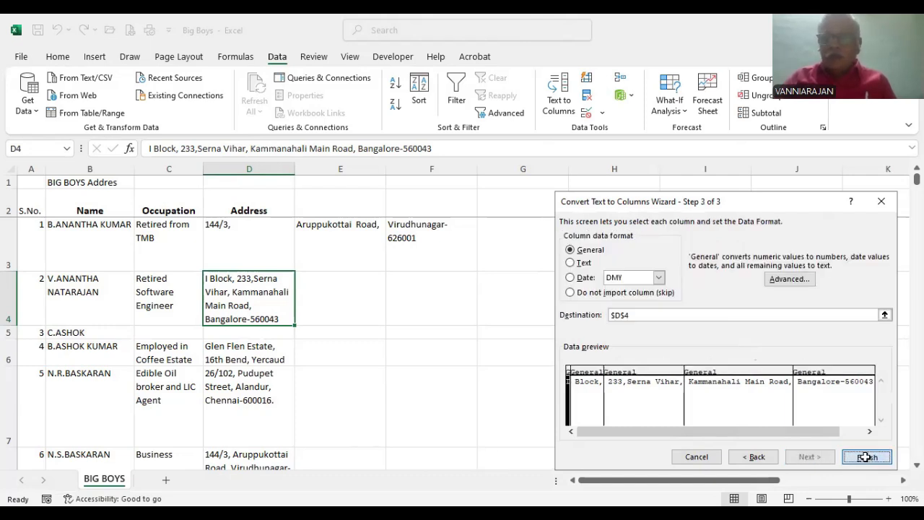
Step: Examine how the row 4 address parts are distributed across columns D to H
click(382, 343)
click(260, 296)
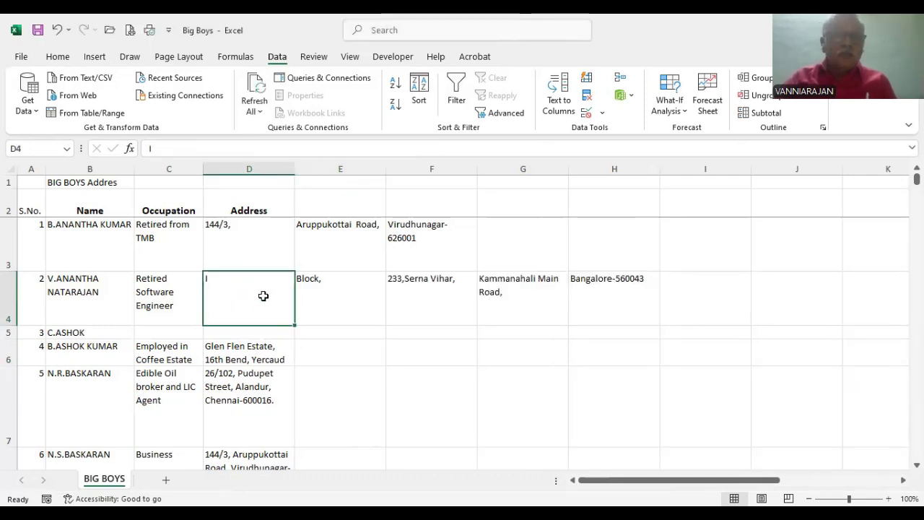
click(339, 295)
click(420, 294)
click(503, 296)
click(598, 292)
click(524, 292)
click(419, 292)
click(306, 294)
click(230, 292)
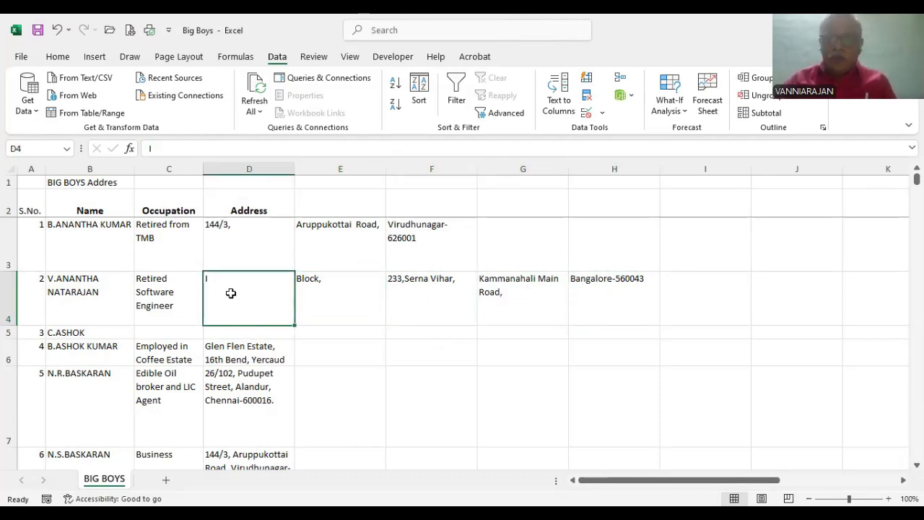
click(311, 291)
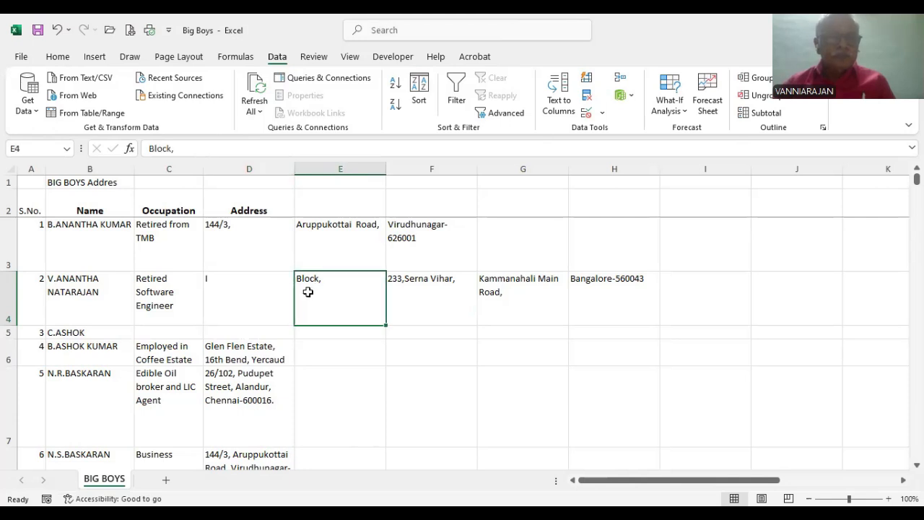
click(411, 289)
click(501, 295)
click(589, 296)
click(507, 287)
click(430, 294)
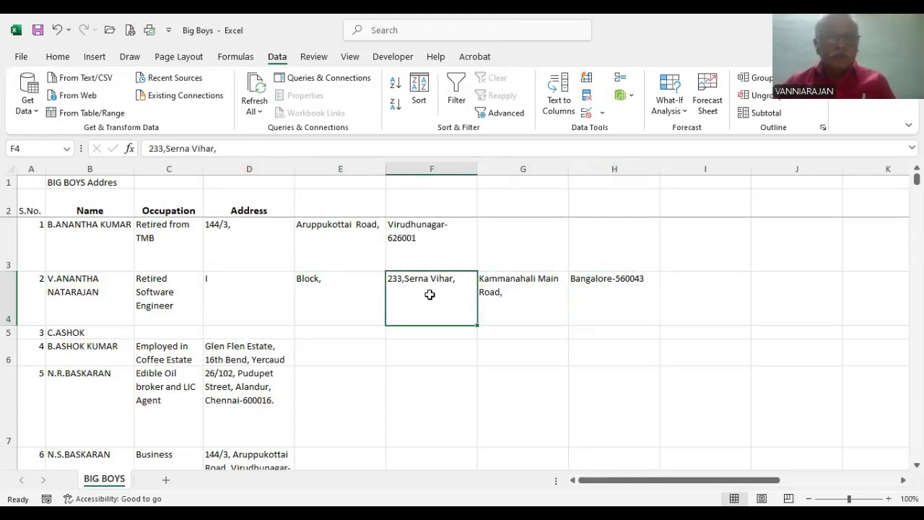
click(330, 296)
click(368, 347)
click(356, 285)
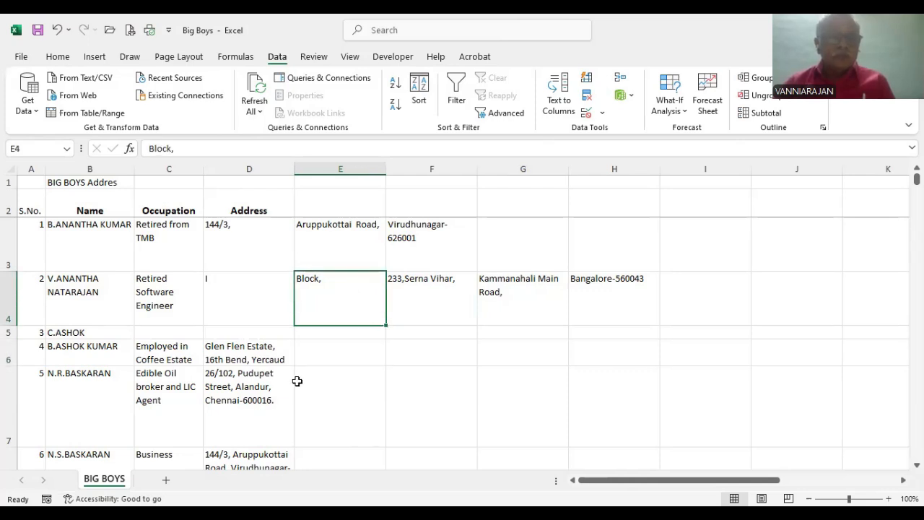
Step: Split the address in D6 with fixed-width Text to Columns, removing the breaks inside the estate and street names, with General format at destination $D$6
click(239, 370)
click(237, 348)
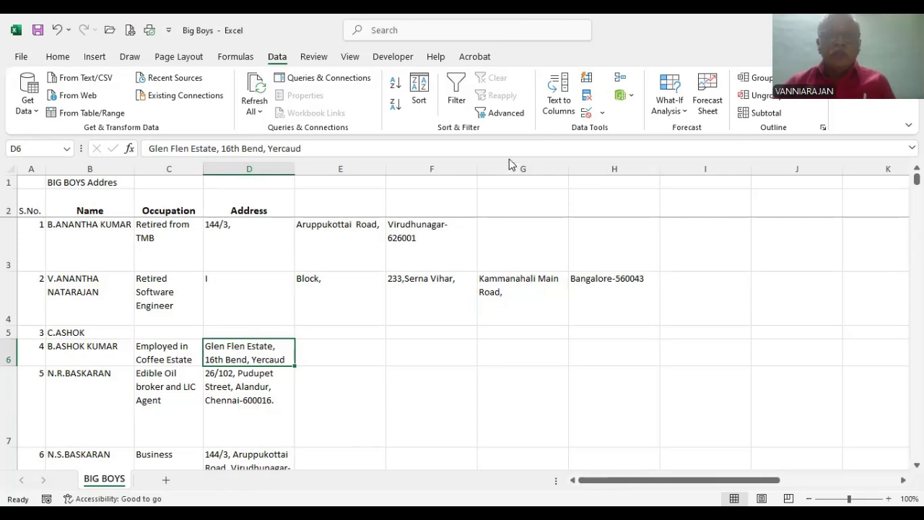
click(560, 93)
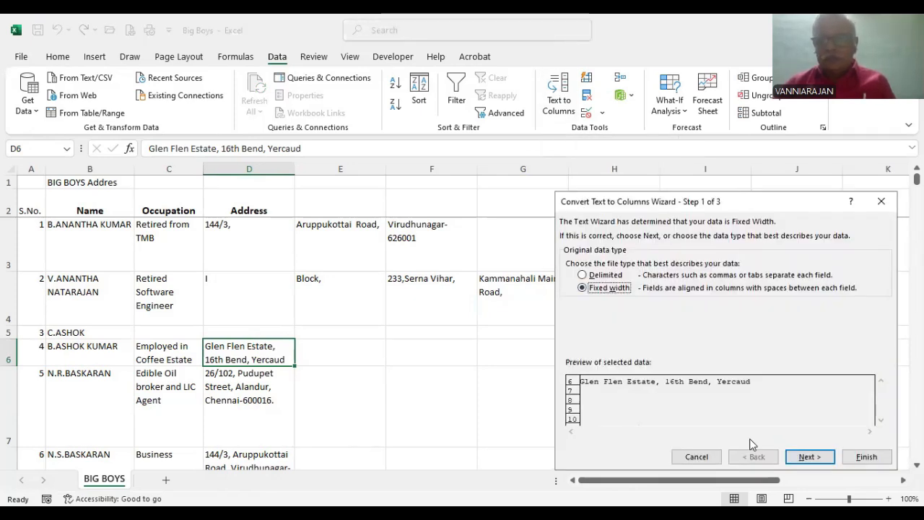
click(808, 459)
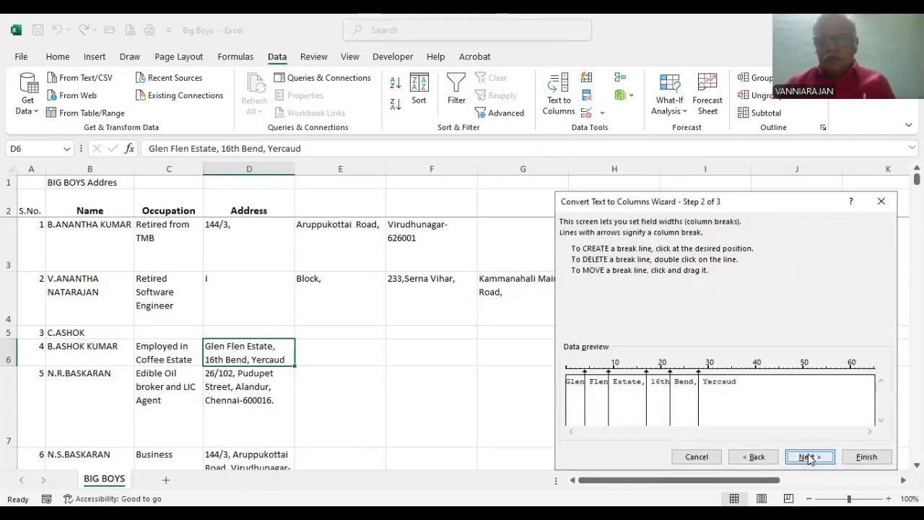
click(581, 407)
double_click(585, 409)
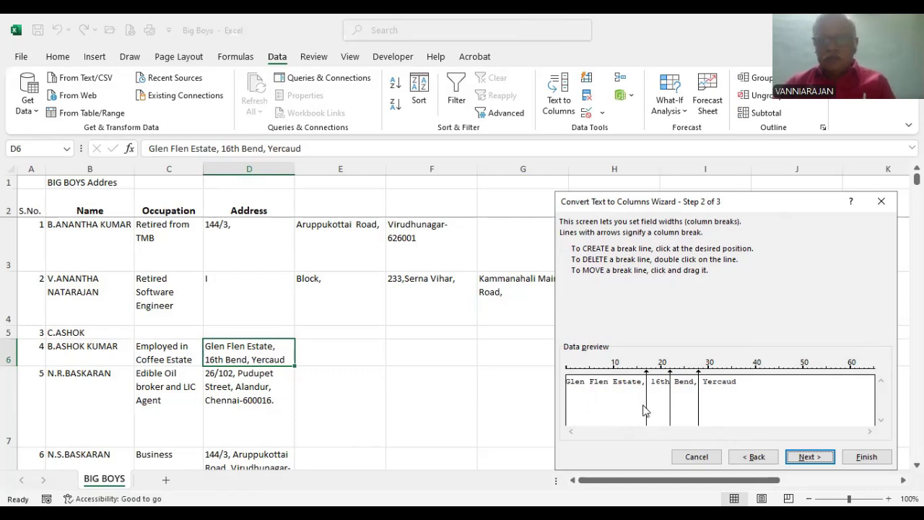
double_click(671, 412)
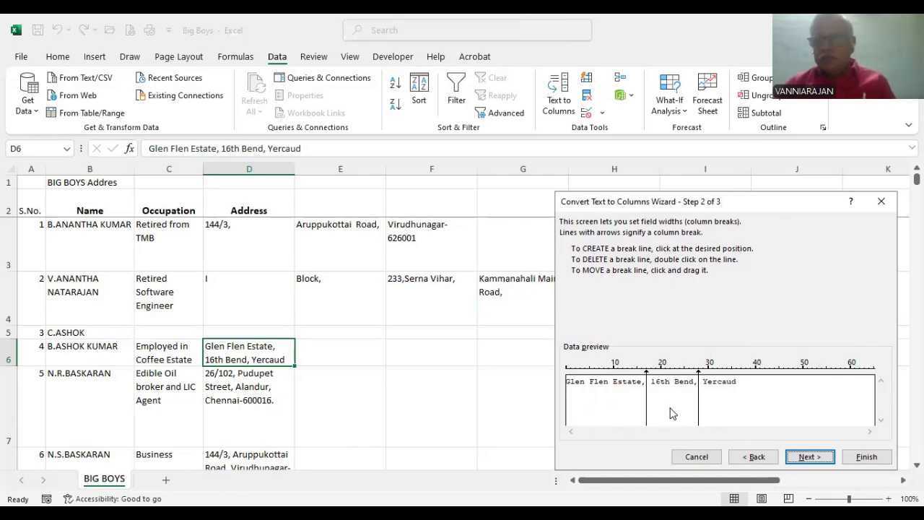
click(813, 457)
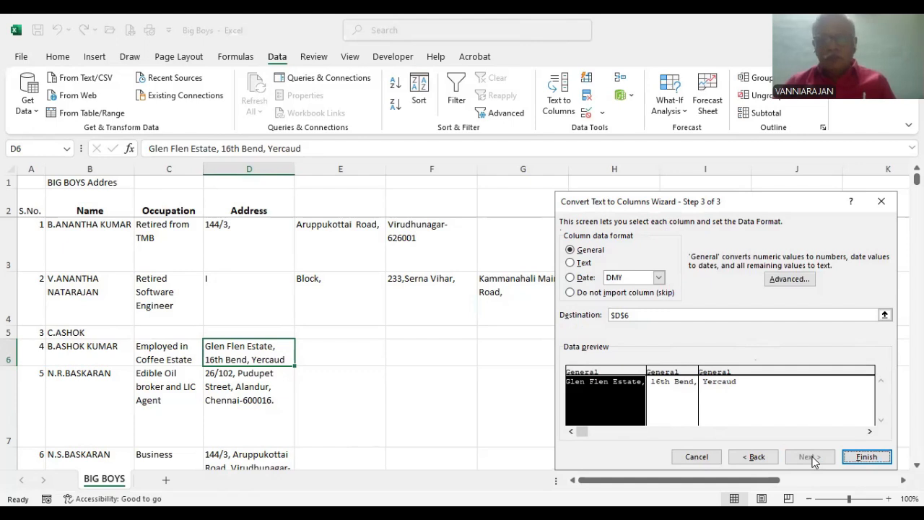
click(866, 456)
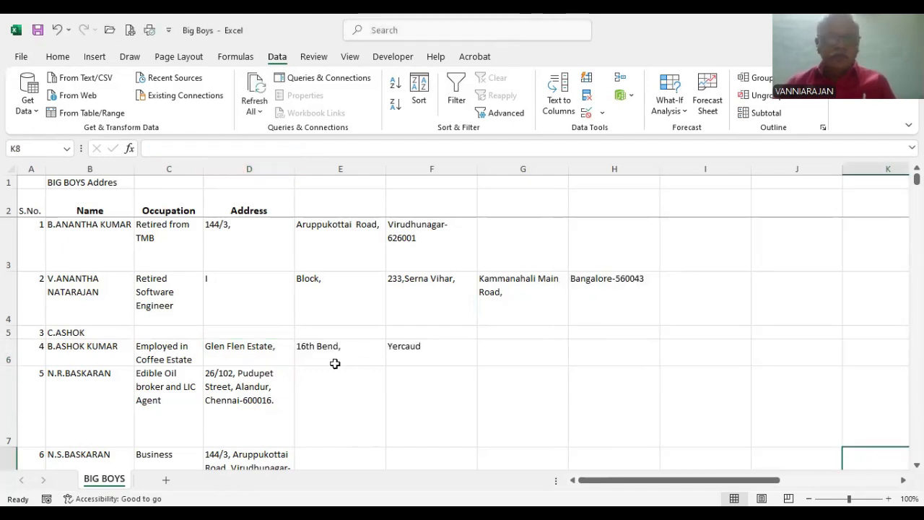
Step: Check the separated address parts of row 6 in columns E and F
click(405, 351)
click(326, 347)
click(433, 353)
click(339, 356)
click(418, 350)
click(322, 349)
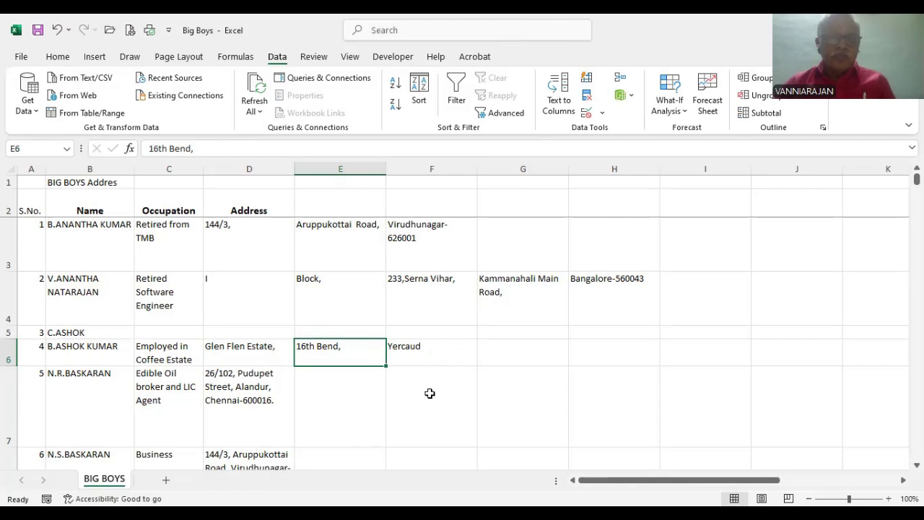